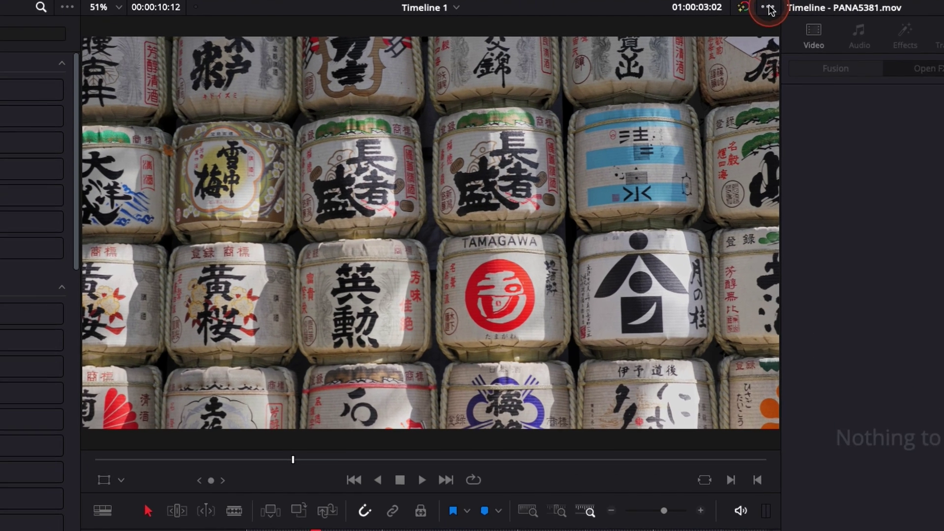
# - Enable Guides > Show Guides in the Fusion viewer, then go back to the Edit page
pyautogui.click(728, 6)
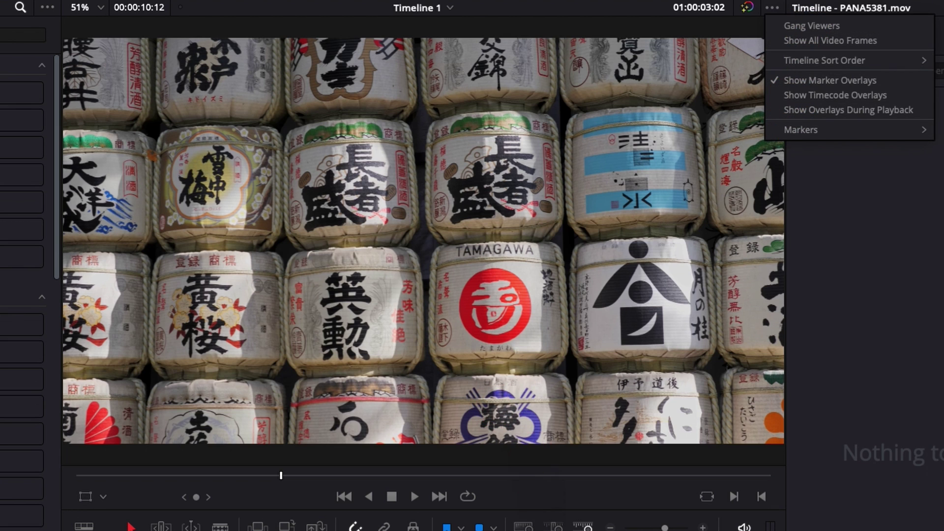
pyautogui.press('Escape')
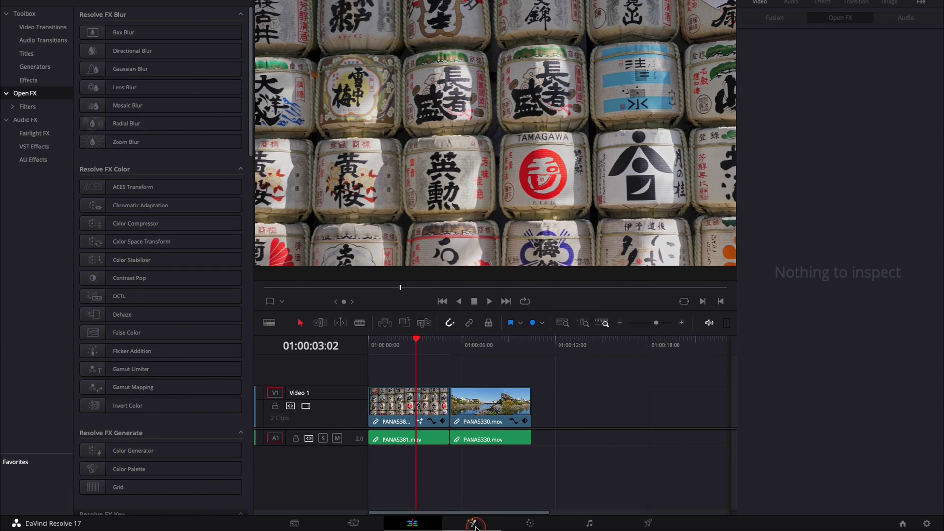
pyautogui.click(474, 524)
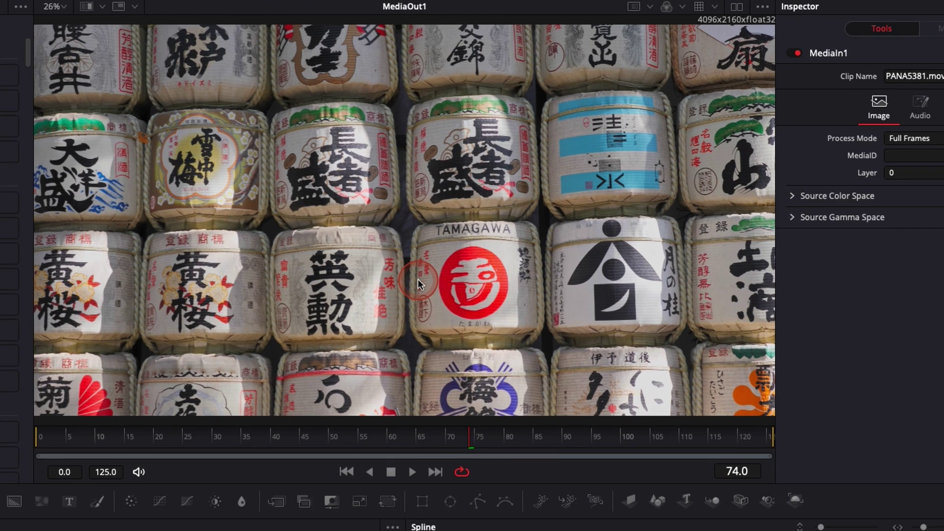
pyautogui.rightClick(418, 281)
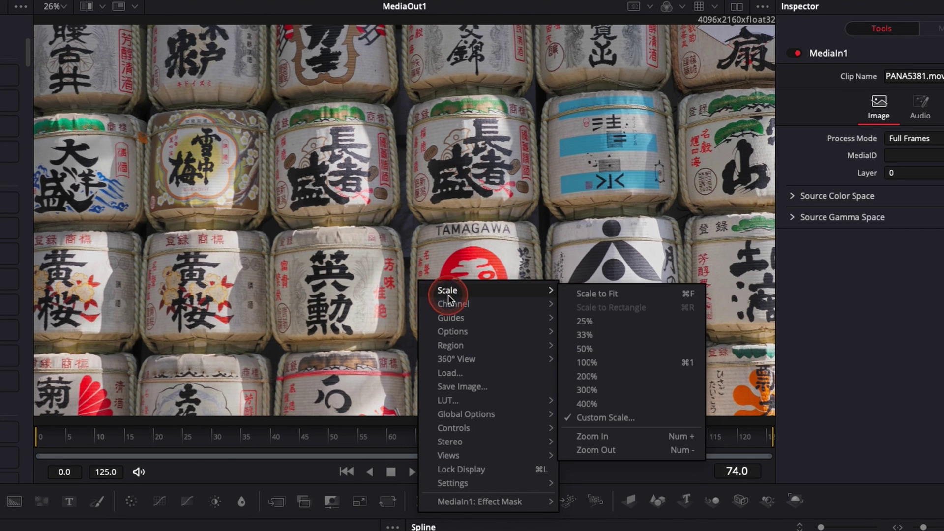
pyautogui.moveTo(462, 323)
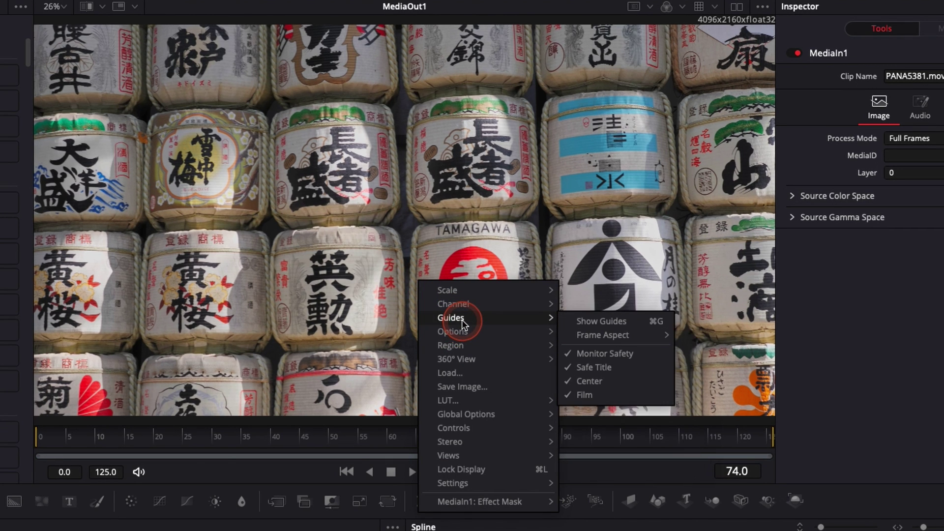
pyautogui.click(592, 320)
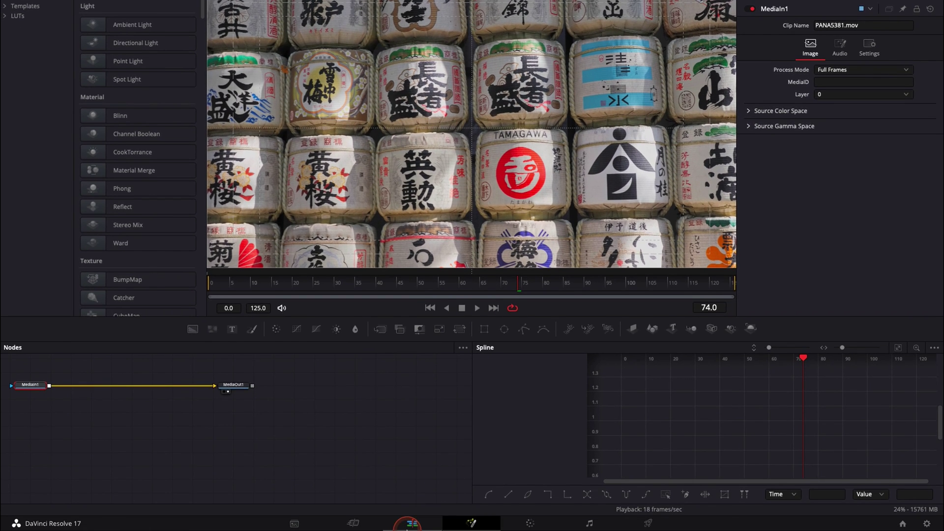
pyautogui.click(411, 524)
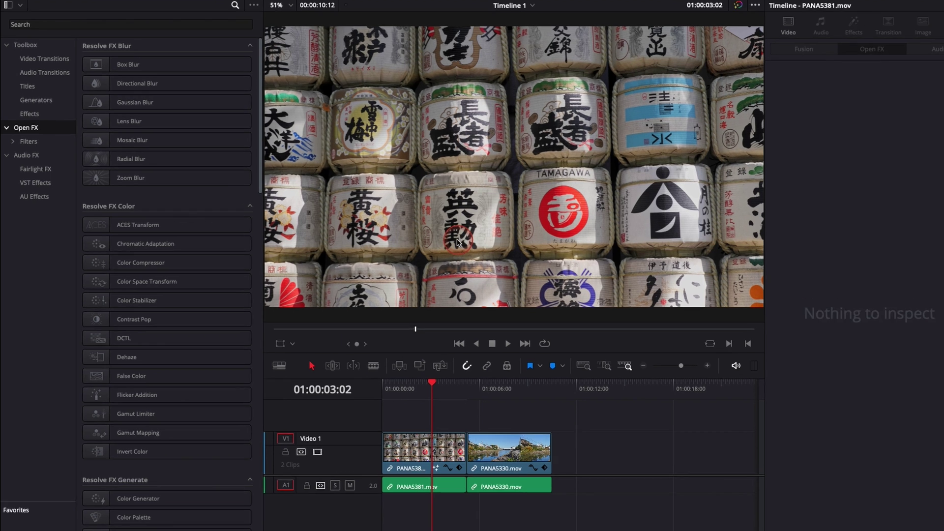
# - Search Open FX for 'gri' and apply Grid to PANA5381.mov, then park the playhead at 01:00:07:13
pyautogui.click(24, 135)
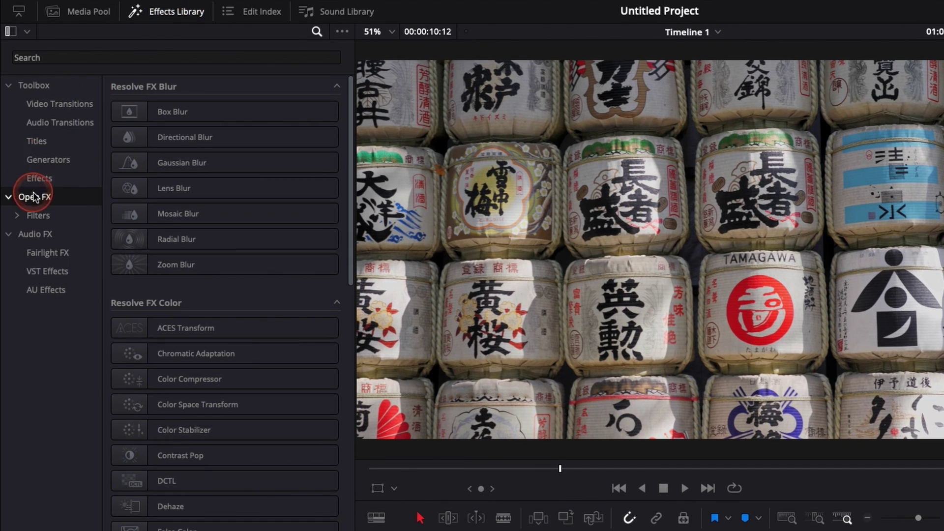
pyautogui.click(71, 58)
pyautogui.write('gri')
pyautogui.click(142, 113)
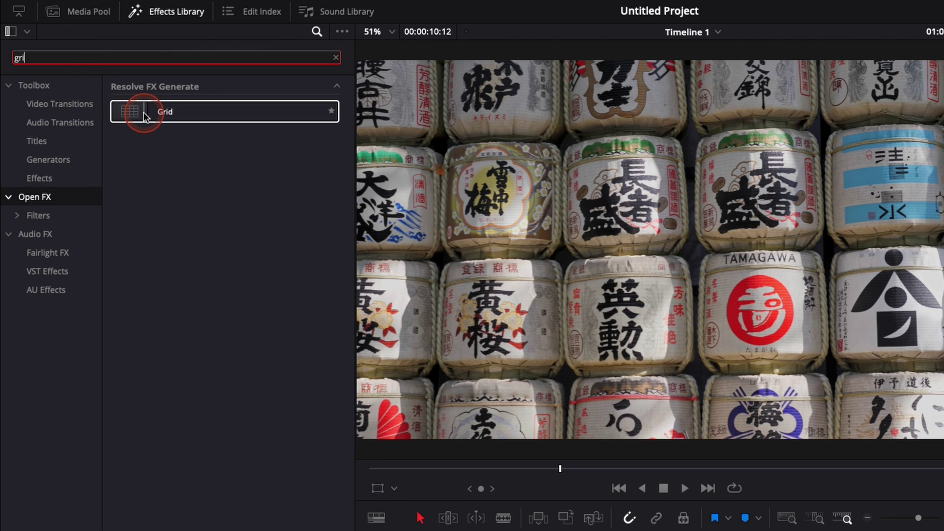
pyautogui.moveTo(146, 117); pyautogui.dragTo(419, 467)
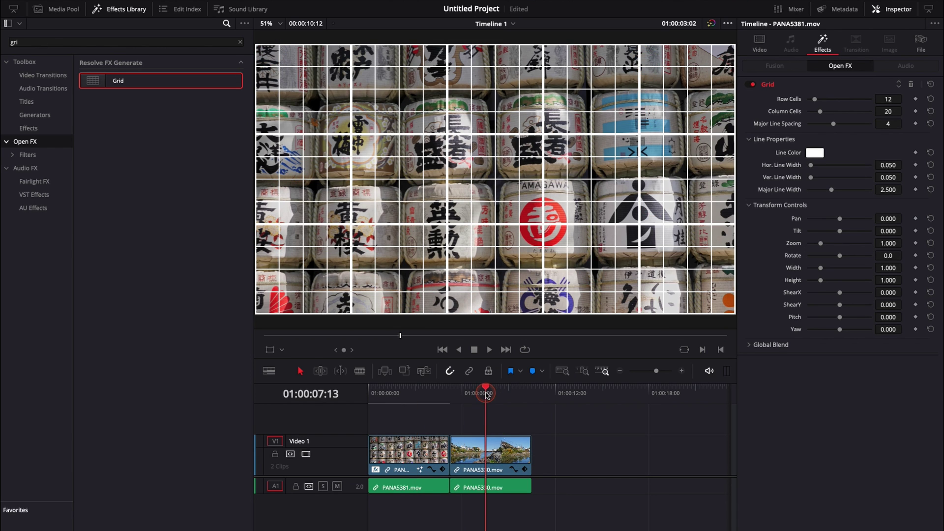
pyautogui.click(494, 420)
pyautogui.click(485, 393)
# - Place an Adjustment Clip from Toolbox > Effects on V2 and stretch it to about 20 seconds
pyautogui.click(490, 462)
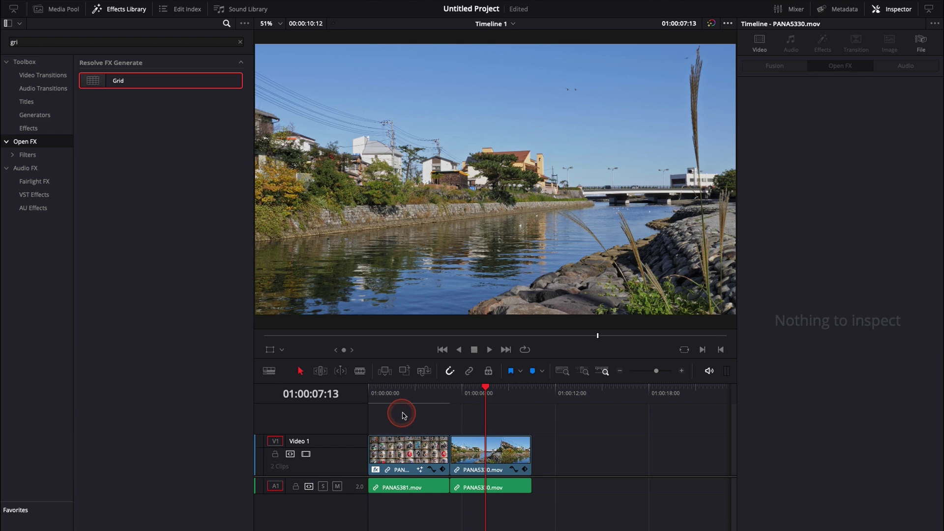
pyautogui.click(406, 394)
pyautogui.click(240, 42)
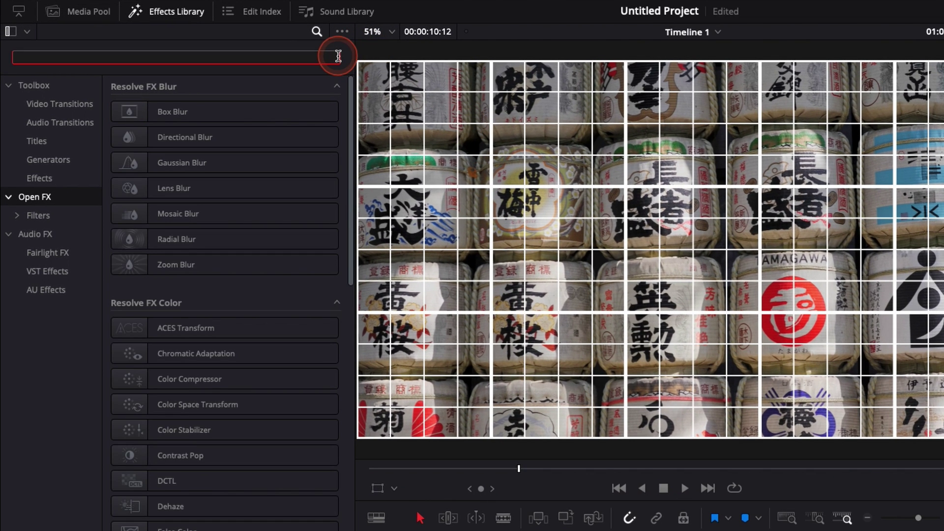
pyautogui.click(54, 179)
pyautogui.moveTo(155, 120); pyautogui.dragTo(517, 530)
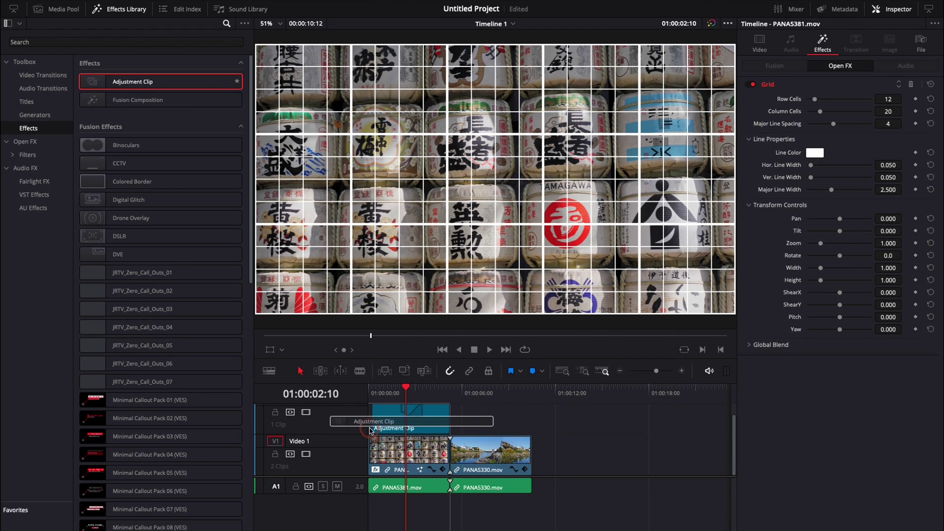
pyautogui.moveTo(370, 430); pyautogui.dragTo(370, 430)
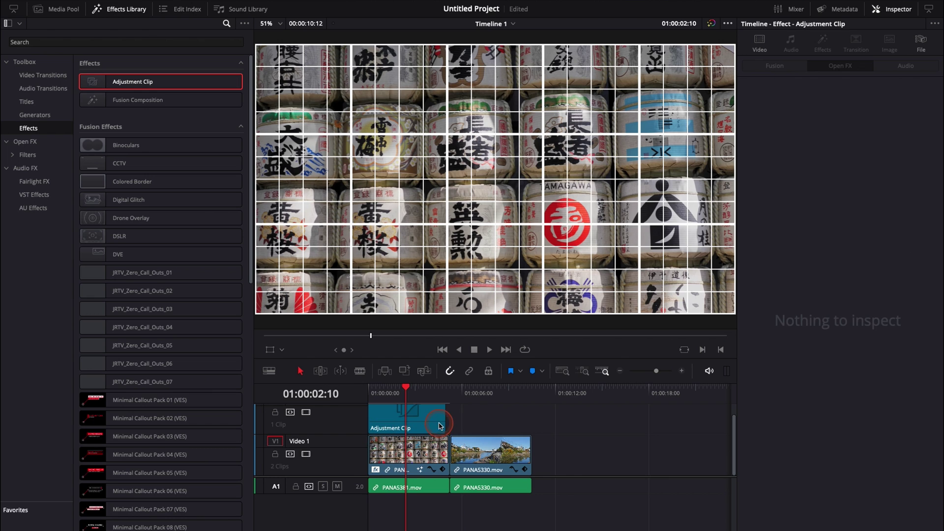
pyautogui.moveTo(442, 419); pyautogui.dragTo(688, 420)
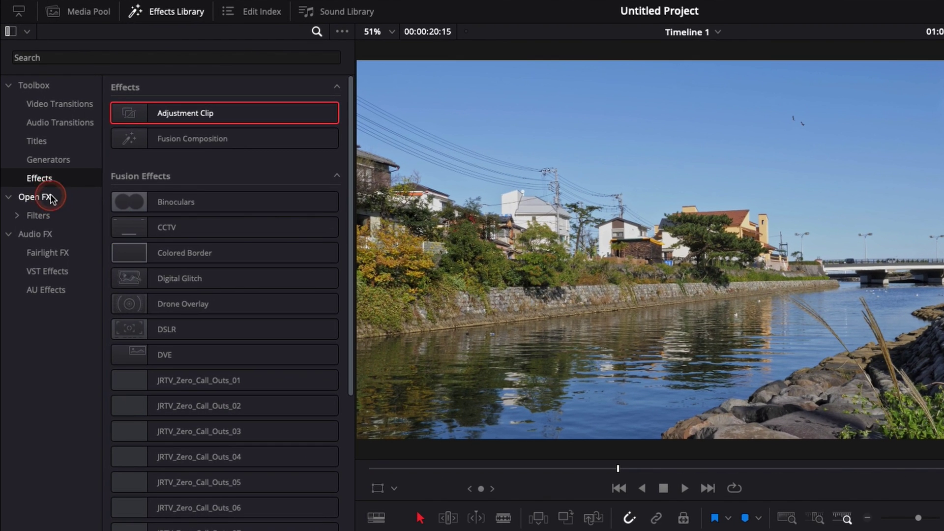
# - Search Open FX for 'gr' and apply Grid to the Adjustment Clip
pyautogui.click(39, 141)
pyautogui.click(58, 56)
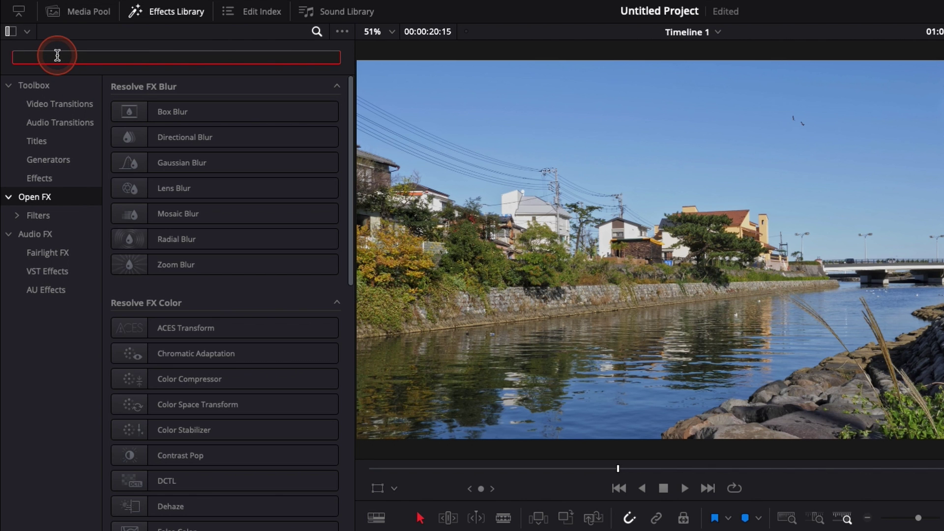
pyautogui.write('gr')
pyautogui.moveTo(141, 117); pyautogui.dragTo(645, 530)
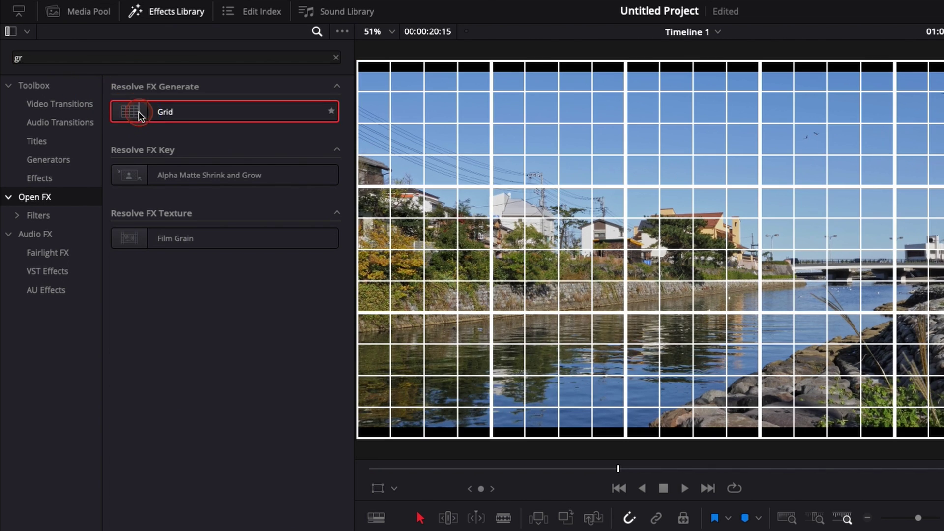
pyautogui.moveTo(464, 421); pyautogui.dragTo(416, 442)
# - Delete the Grid effect from the V1 clip and scrub the playhead to 01:00:07:08
pyautogui.click(911, 86)
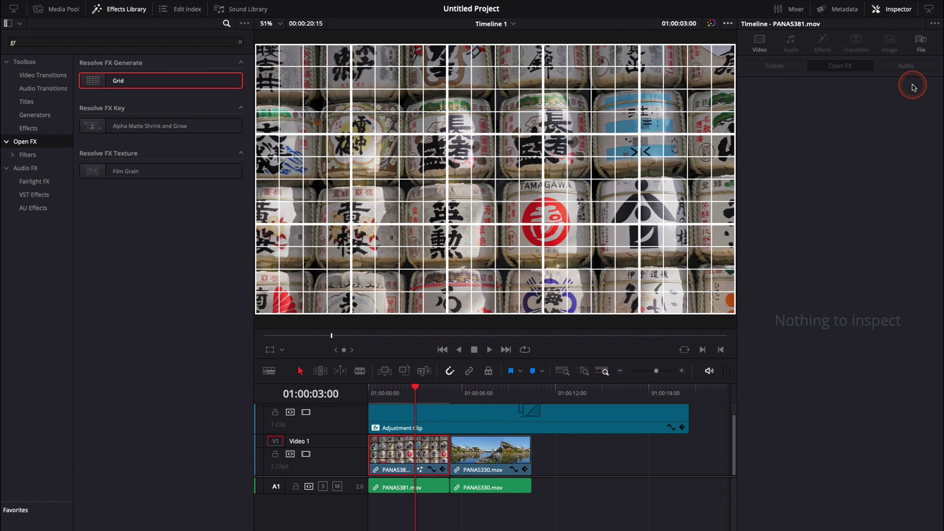
pyautogui.moveTo(372, 397)
pyautogui.mouseDown()
pyautogui.moveTo(541, 405)
pyautogui.moveTo(390, 394)
pyautogui.mouseUp()
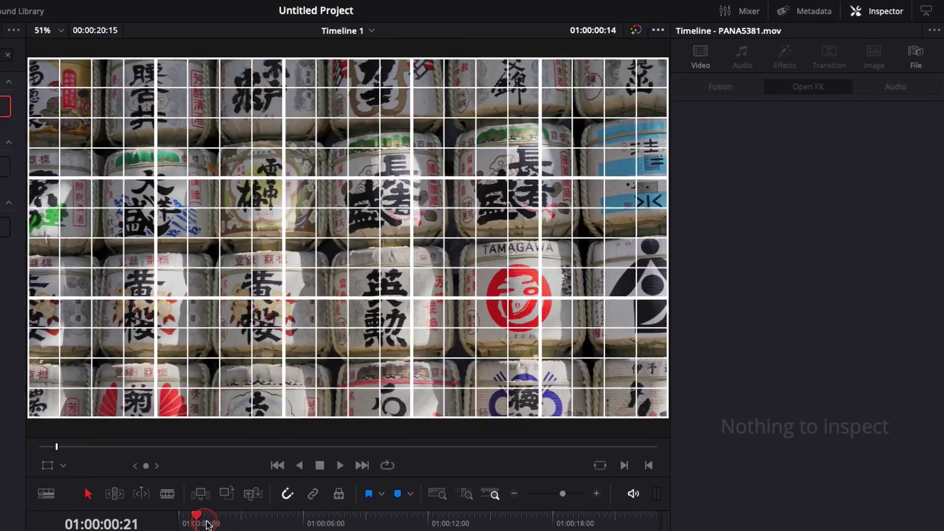
pyautogui.moveTo(206, 525); pyautogui.dragTo(331, 524)
# - Select the Adjustment Clip to show its Grid settings: 12 rows, 20 columns, major spacing 4
pyautogui.click(654, 30)
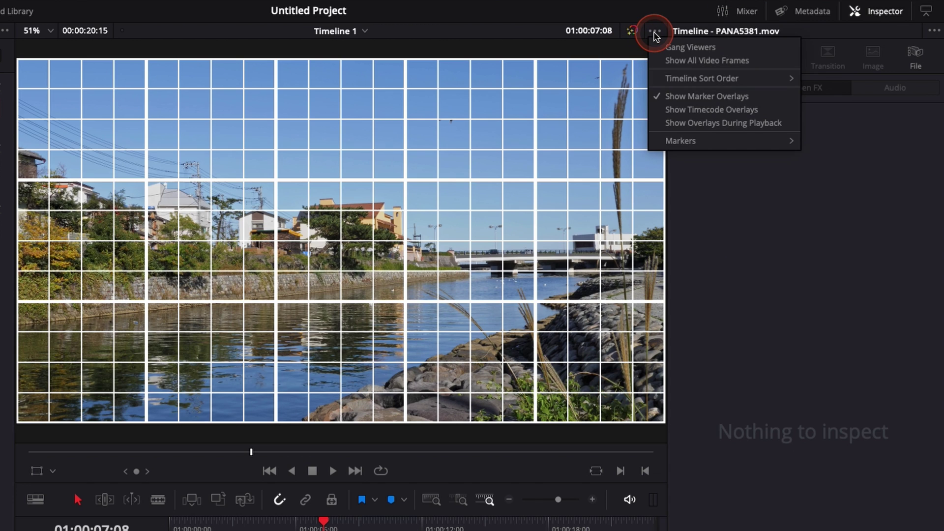
pyautogui.moveTo(688, 78)
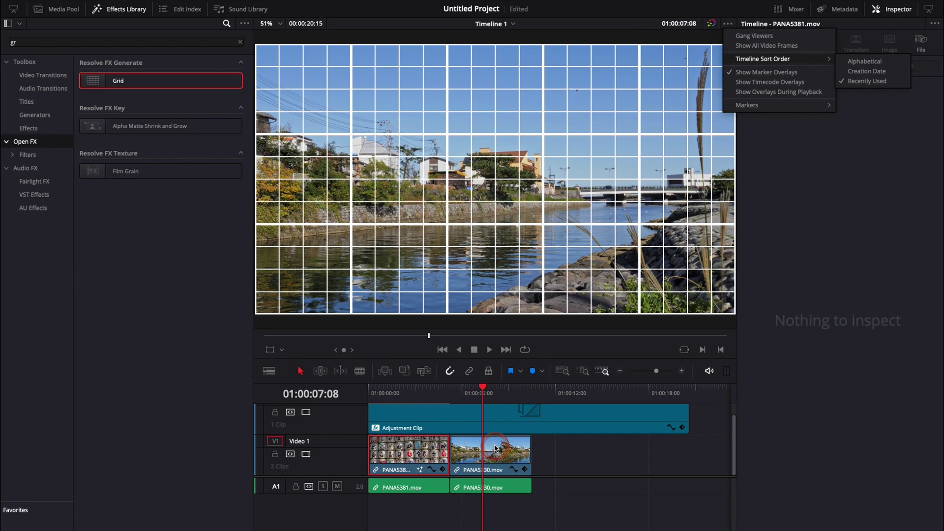
pyautogui.click(495, 447)
pyautogui.click(486, 415)
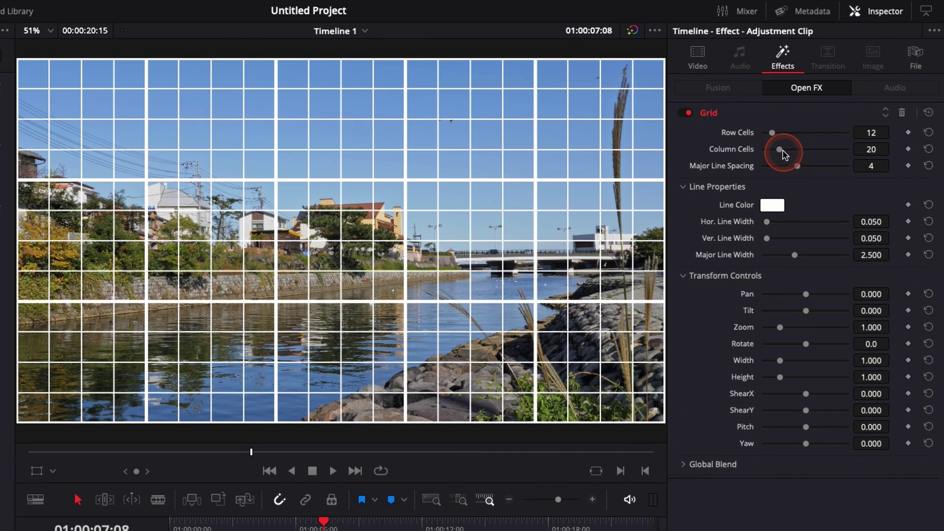
# - Raise Grid Row Cells to 26 and thicken the major grid lines
pyautogui.moveTo(773, 137); pyautogui.dragTo(789, 153)
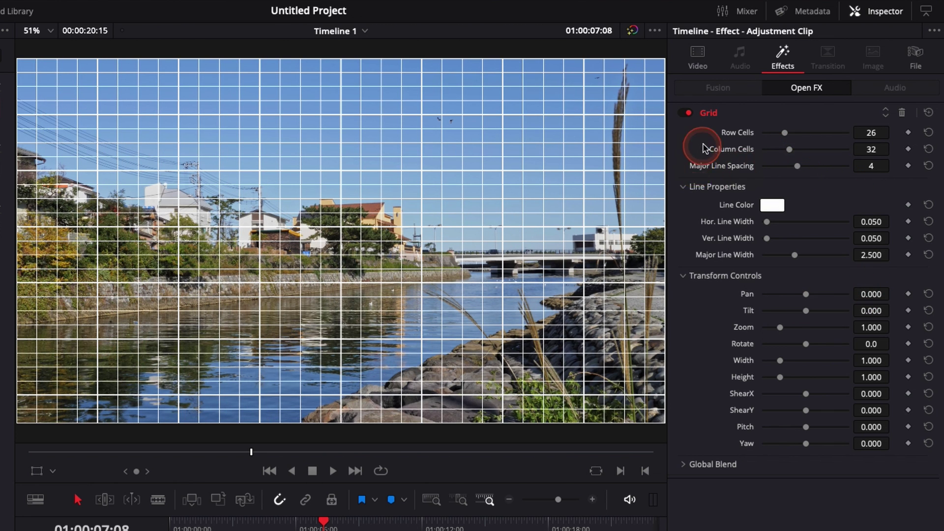
pyautogui.moveTo(795, 255); pyautogui.dragTo(773, 240)
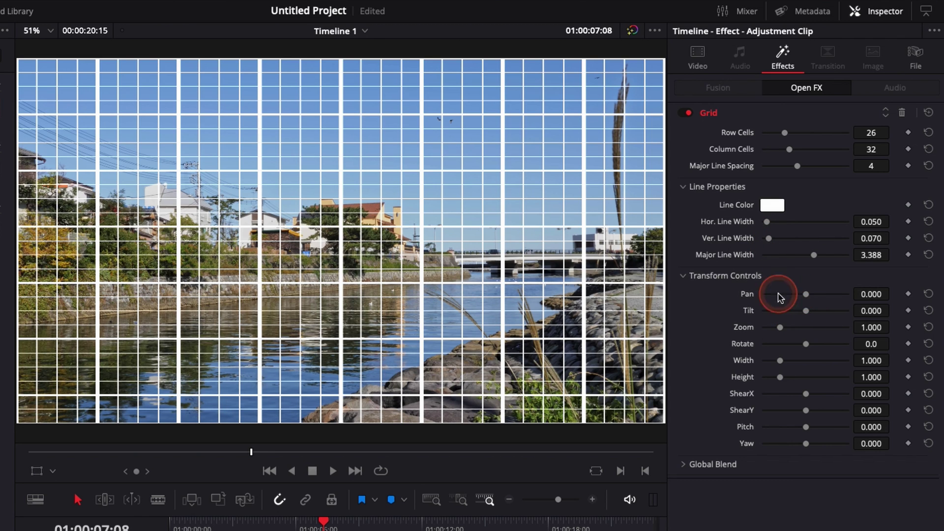
pyautogui.click(283, 333)
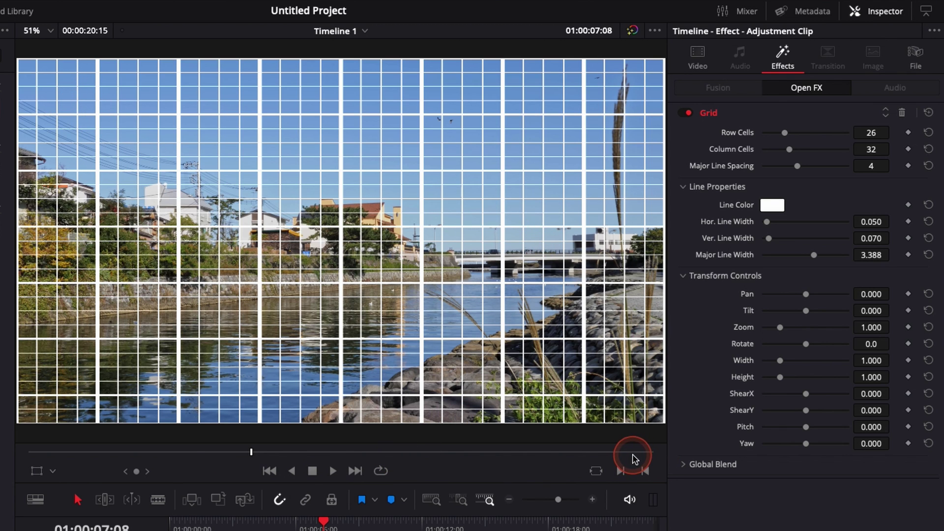
# - Test the Grid's Global Blend at 0.294, then restore it to 1.000
pyautogui.click(683, 464)
pyautogui.moveTo(849, 486); pyautogui.dragTo(787, 482)
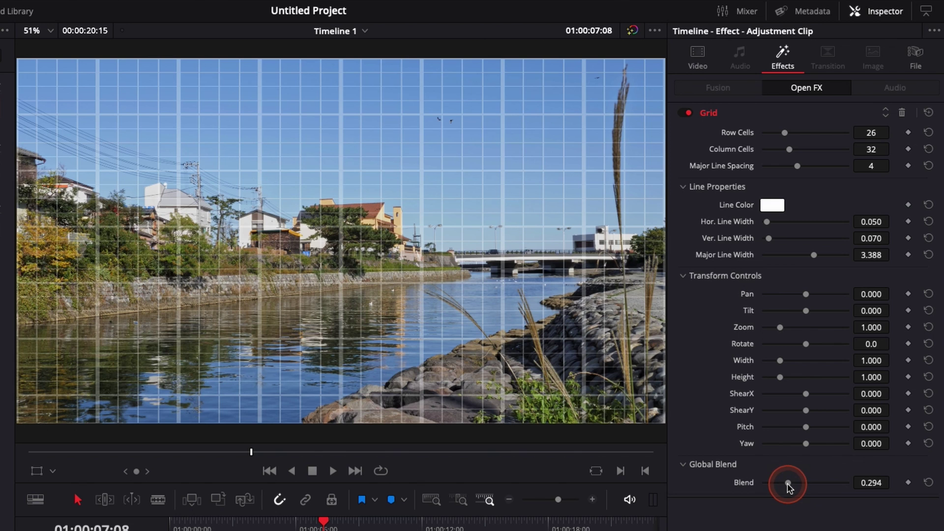
pyautogui.moveTo(786, 485); pyautogui.dragTo(848, 482)
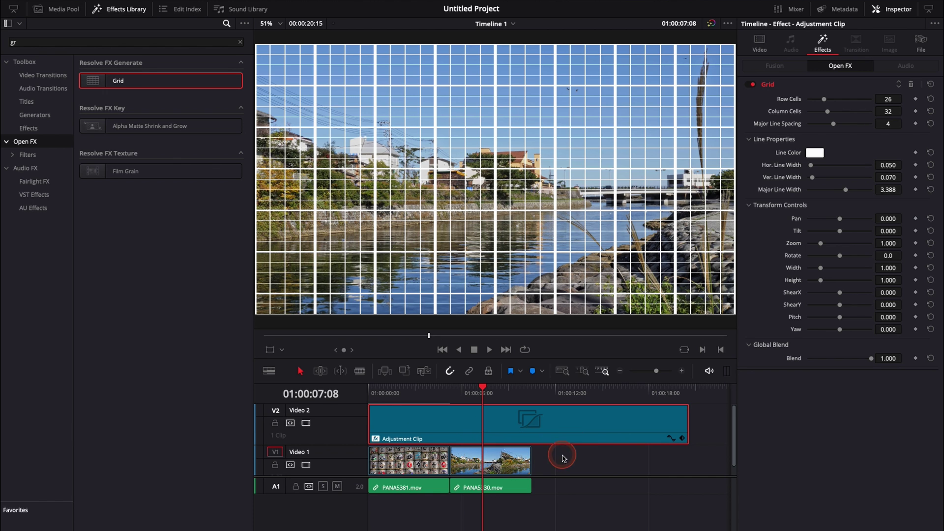
# - Toggle the Adjustment Clip off and on with D, then delete it from the timeline
pyautogui.press('d')
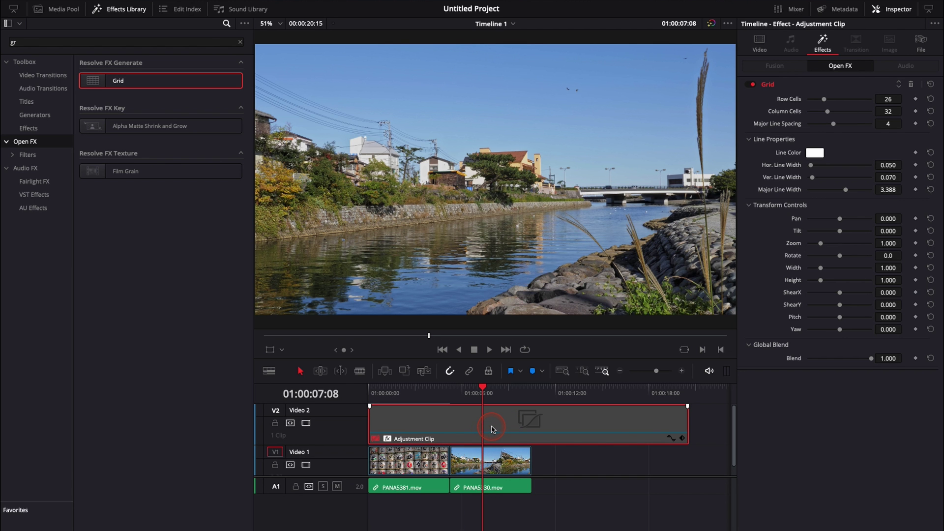
pyautogui.press('d')
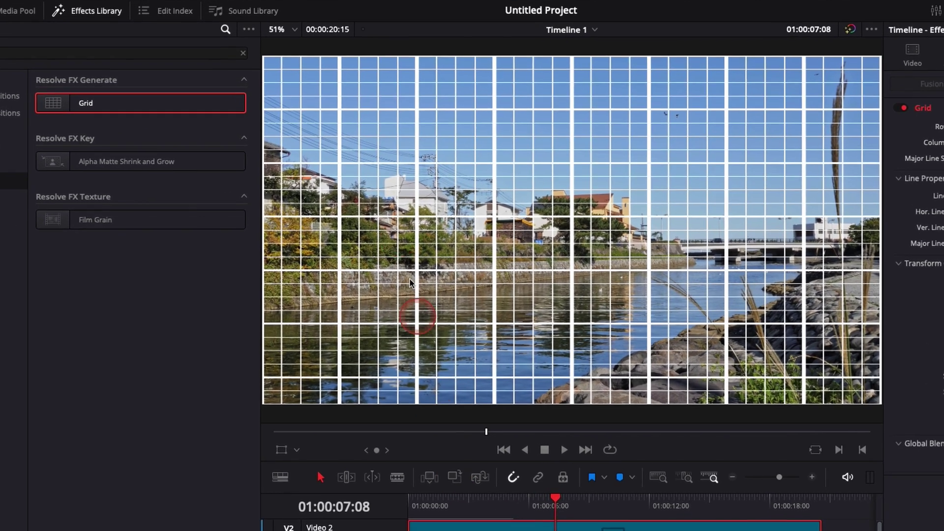
pyautogui.click(485, 217)
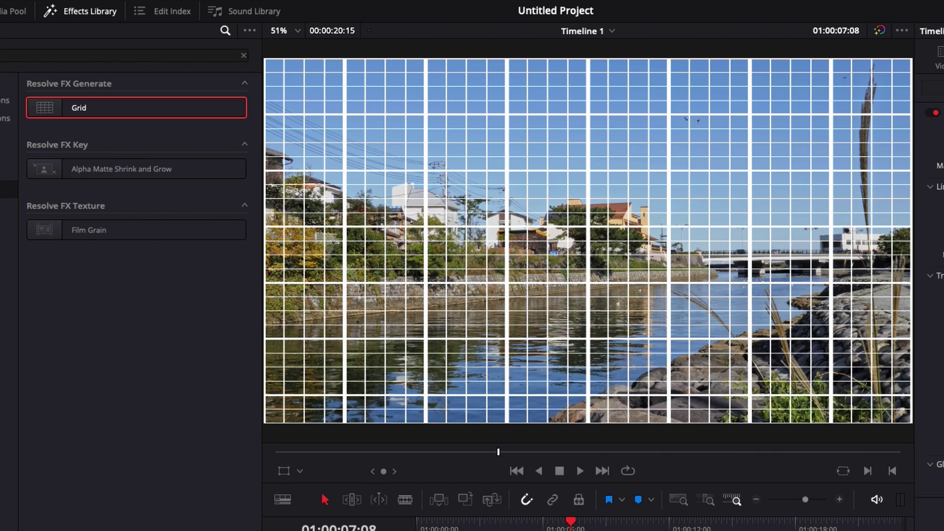
pyautogui.click(470, 529)
# - Apply the Grid effect directly to PANA5381.mov
pyautogui.moveTo(76, 104); pyautogui.dragTo(456, 530)
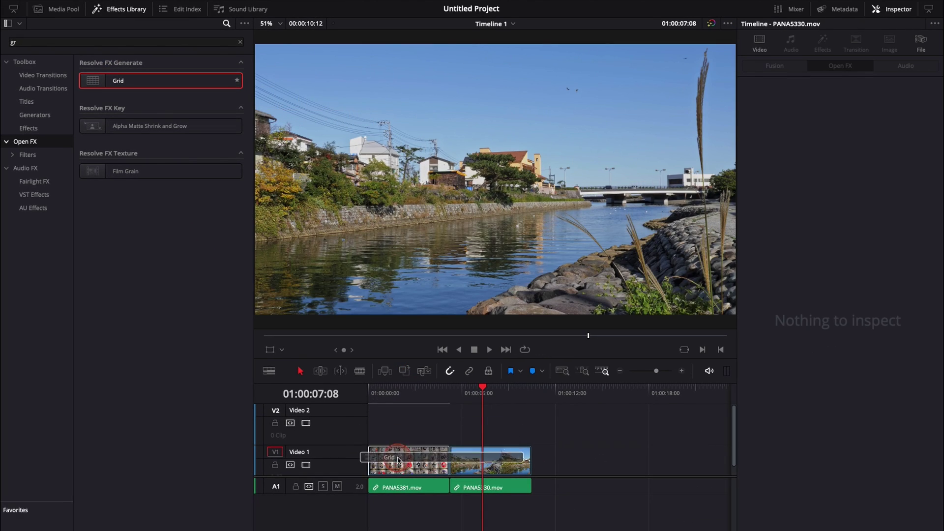
pyautogui.moveTo(398, 459); pyautogui.dragTo(399, 459)
pyautogui.click(406, 393)
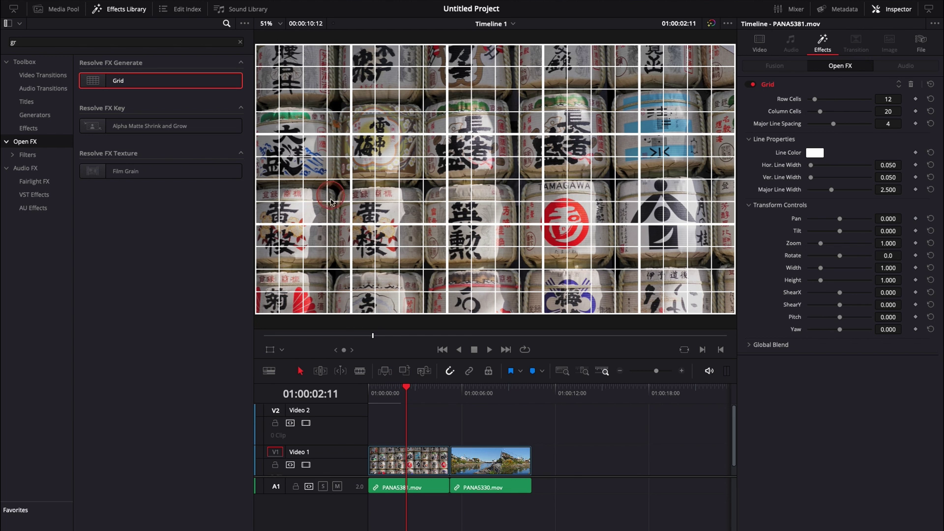
# - Set PANA5381.mov's Transform to zoom 1.410, rotation 2.750, position X 11.000, Y 66.000
pyautogui.click(761, 45)
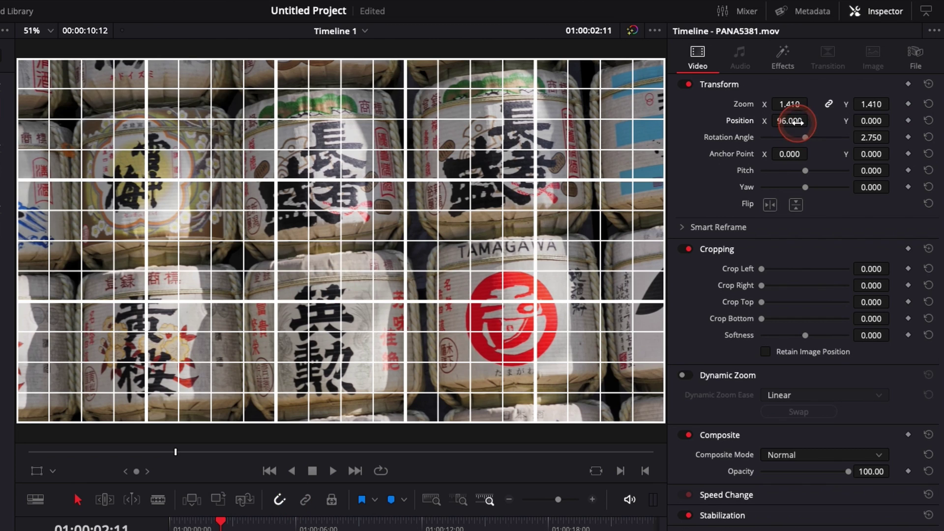
pyautogui.moveTo(749, 129); pyautogui.dragTo(744, 130)
pyautogui.moveTo(868, 120); pyautogui.dragTo(909, 110)
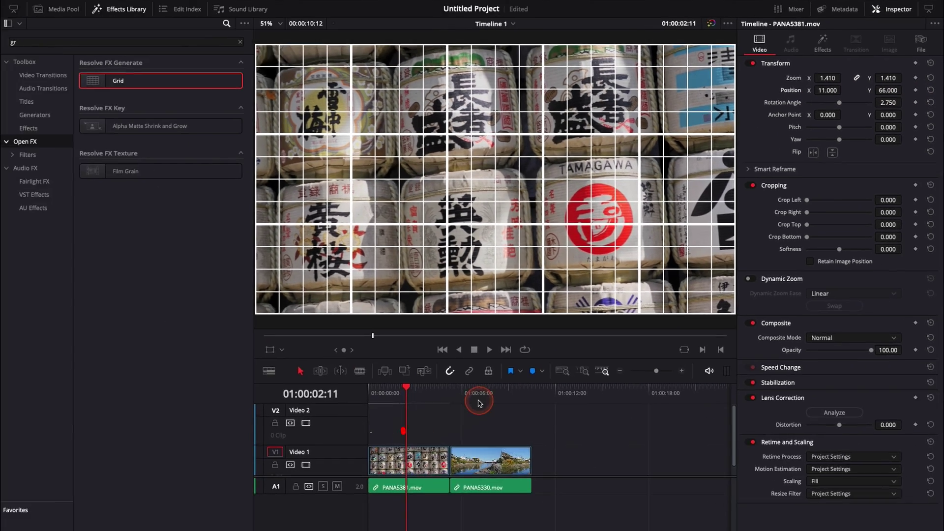